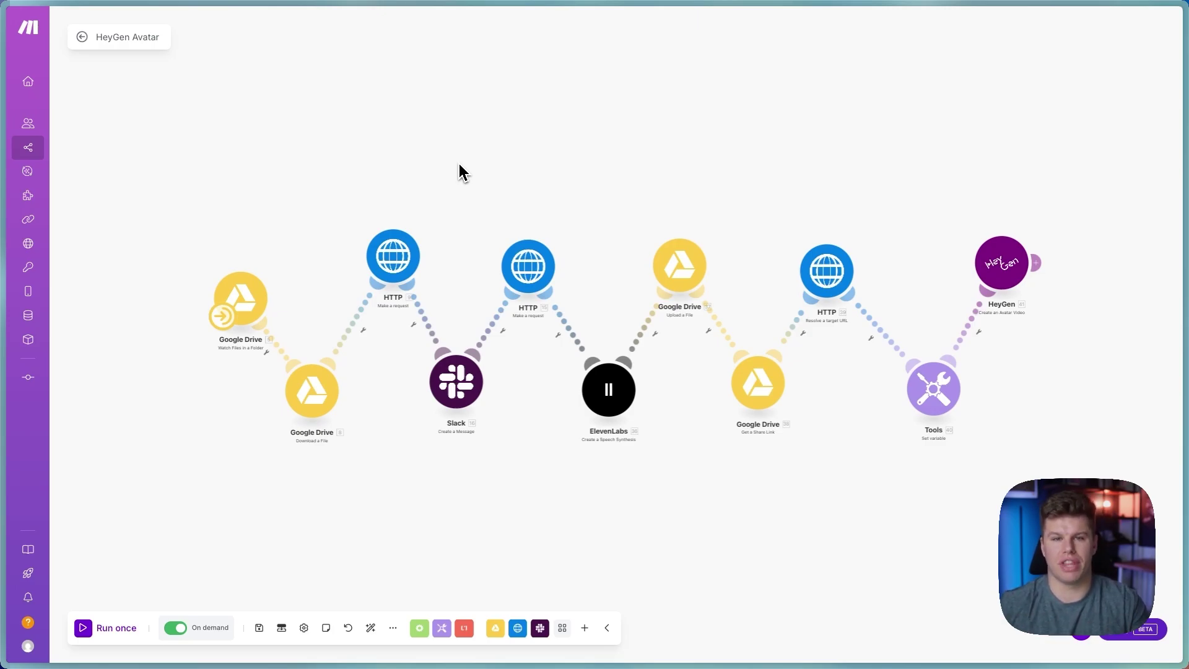
# - Review the Drive Watch Files trigger and the Download a File module's mapped File ID
pyautogui.scroll(3, 474, 281)
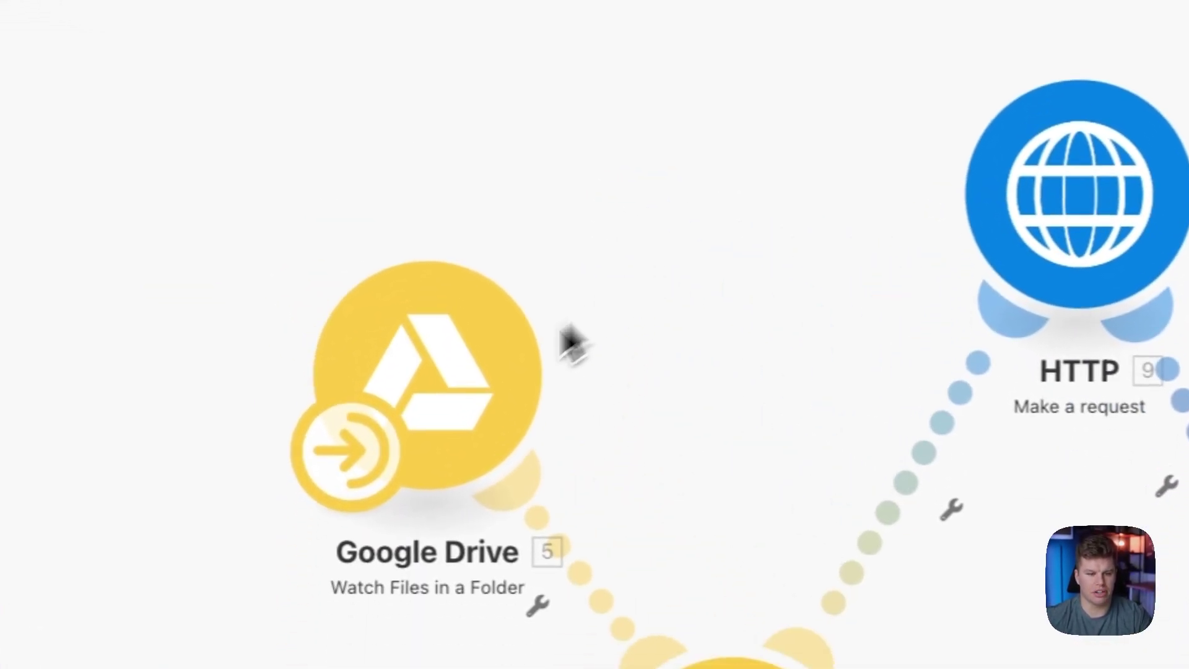
pyautogui.click(480, 402)
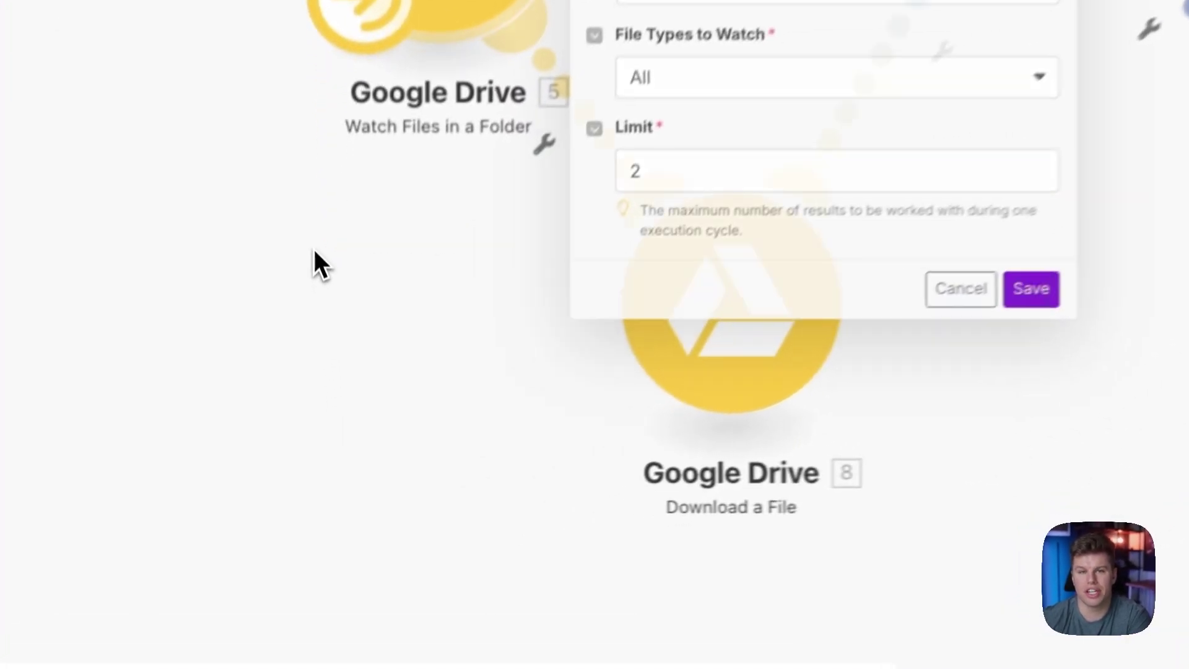
pyautogui.click(337, 414)
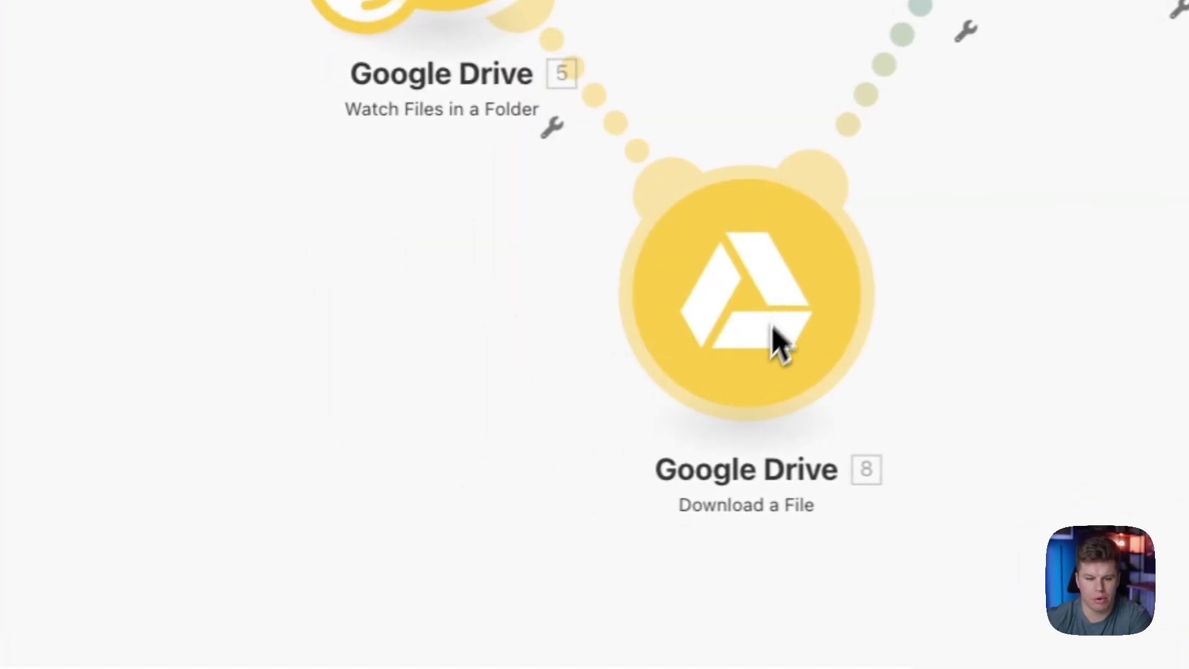
pyautogui.click(740, 329)
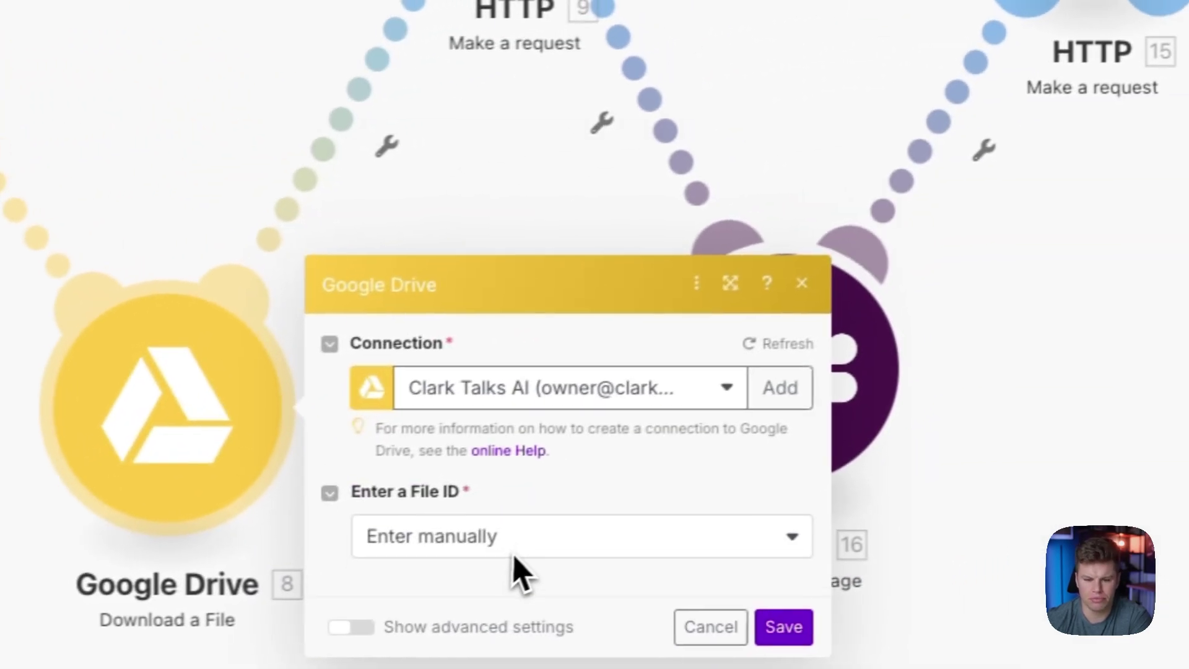
pyautogui.click(487, 549)
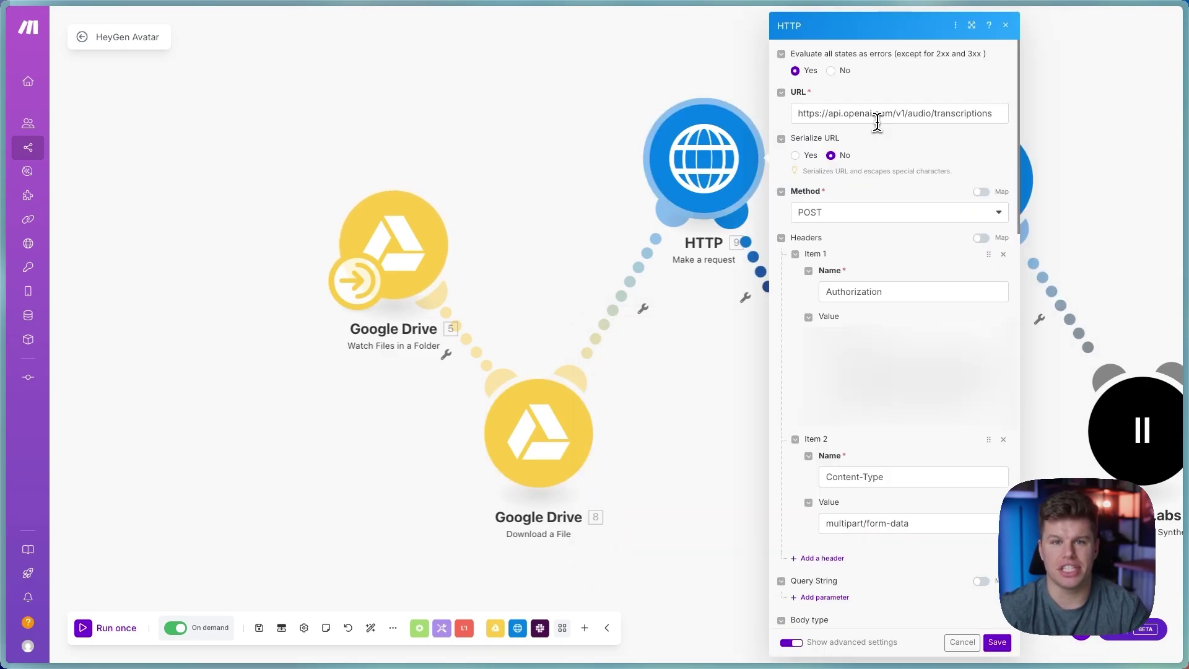
# - Inspect the transcription endpoint URL, then look through the headers and whisper-1 model fields
pyautogui.click(869, 117)
pyautogui.hotkey('ctrl', 'a')
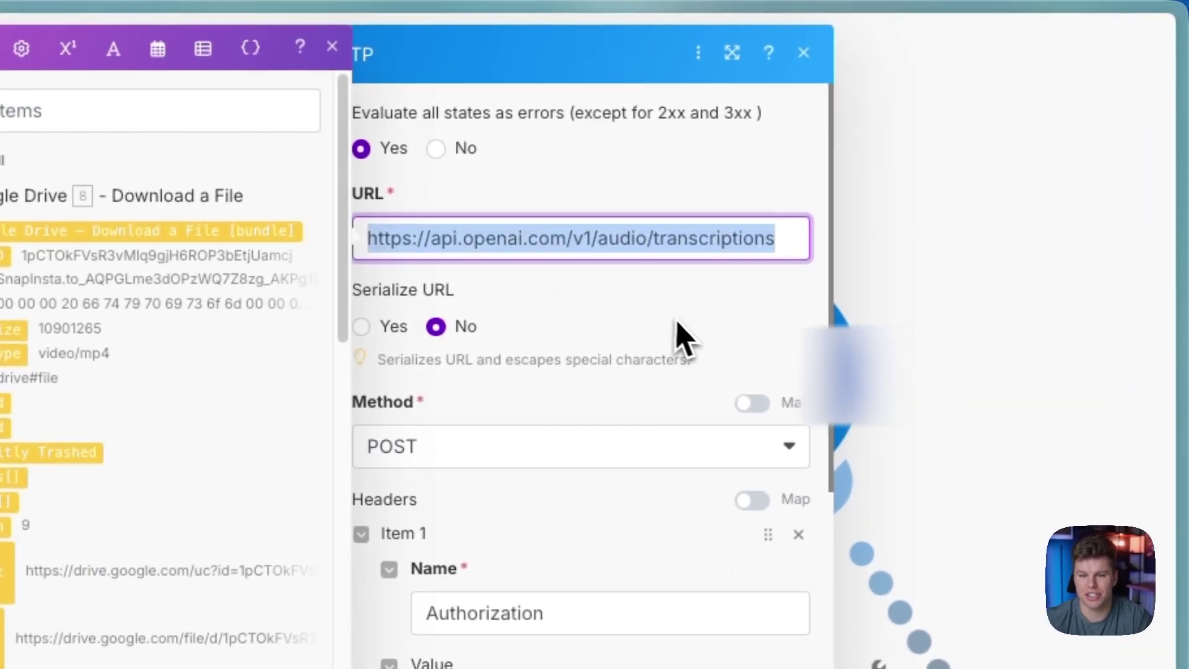
pyautogui.click(952, 158)
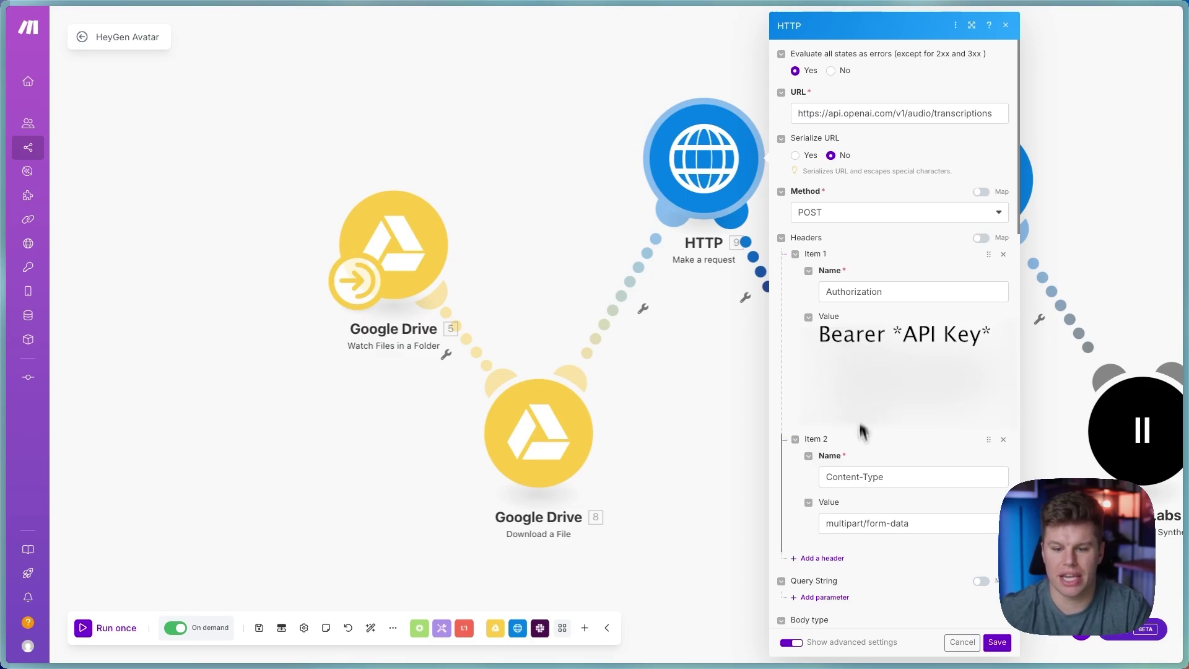
pyautogui.scroll(-5, 860, 425)
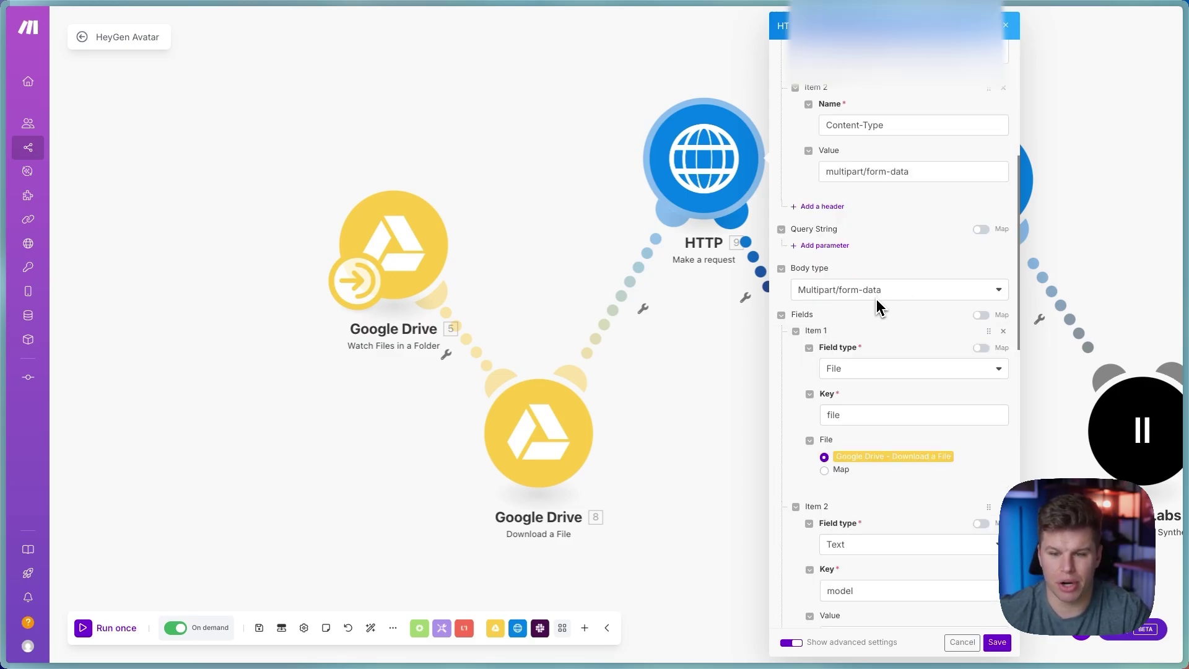
pyautogui.scroll(-1, 876, 299)
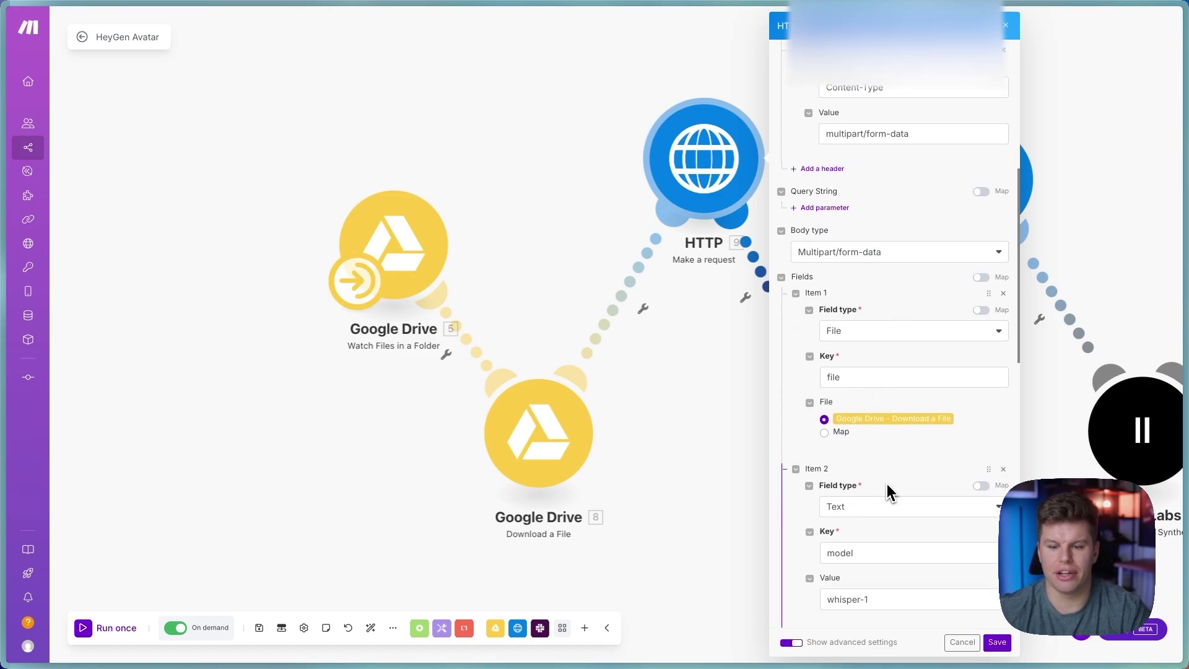
pyautogui.scroll(-3, 887, 484)
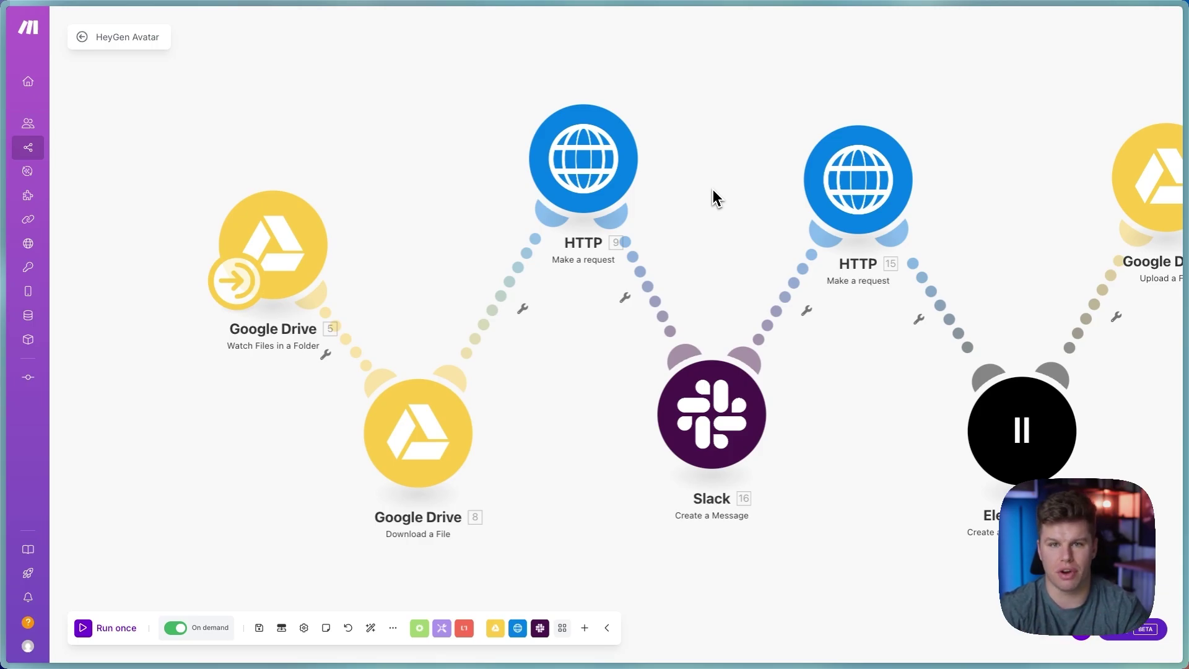
# - Check the Slack message module, then open HTTP module 15's prompt settings
pyautogui.click(712, 414)
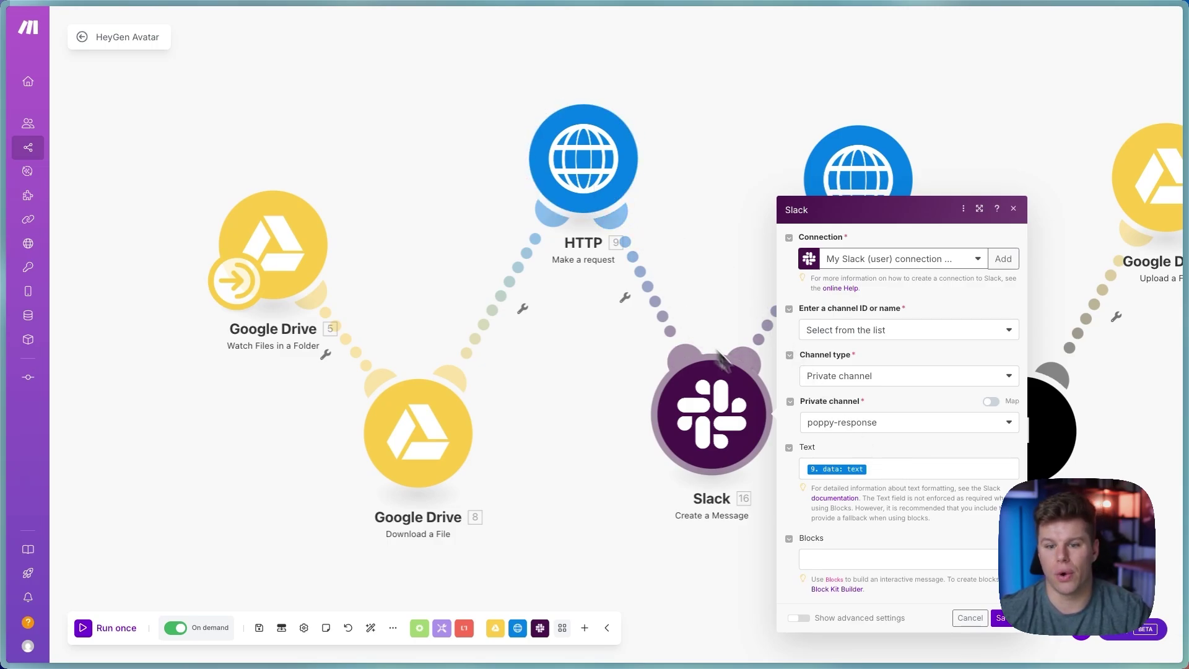
pyautogui.click(861, 176)
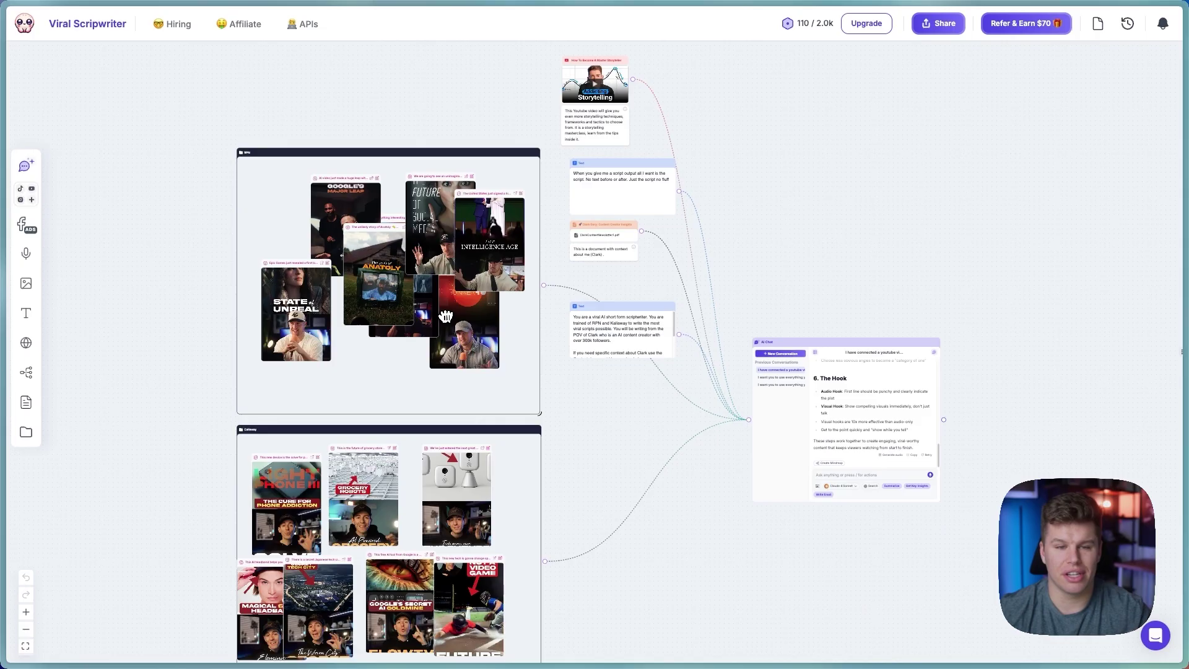
# - Scroll and pan the Viral Scripwriter board toward its AI Chat node
pyautogui.scroll(-1, 460, 475)
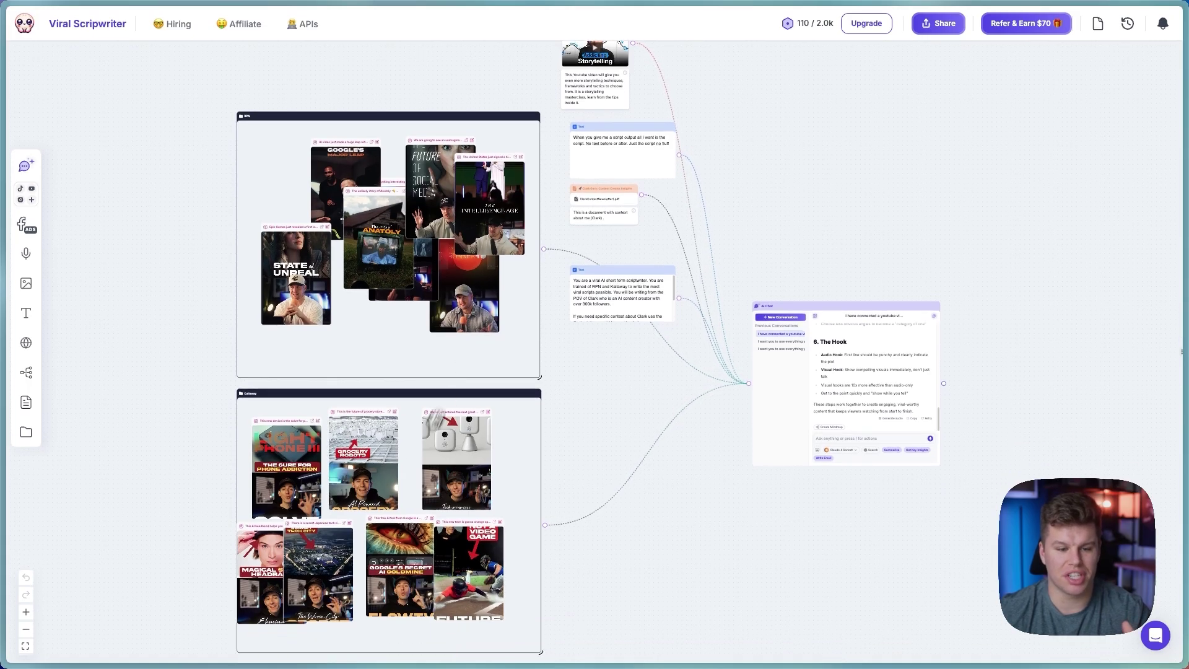
pyautogui.scroll(2, 447, 309)
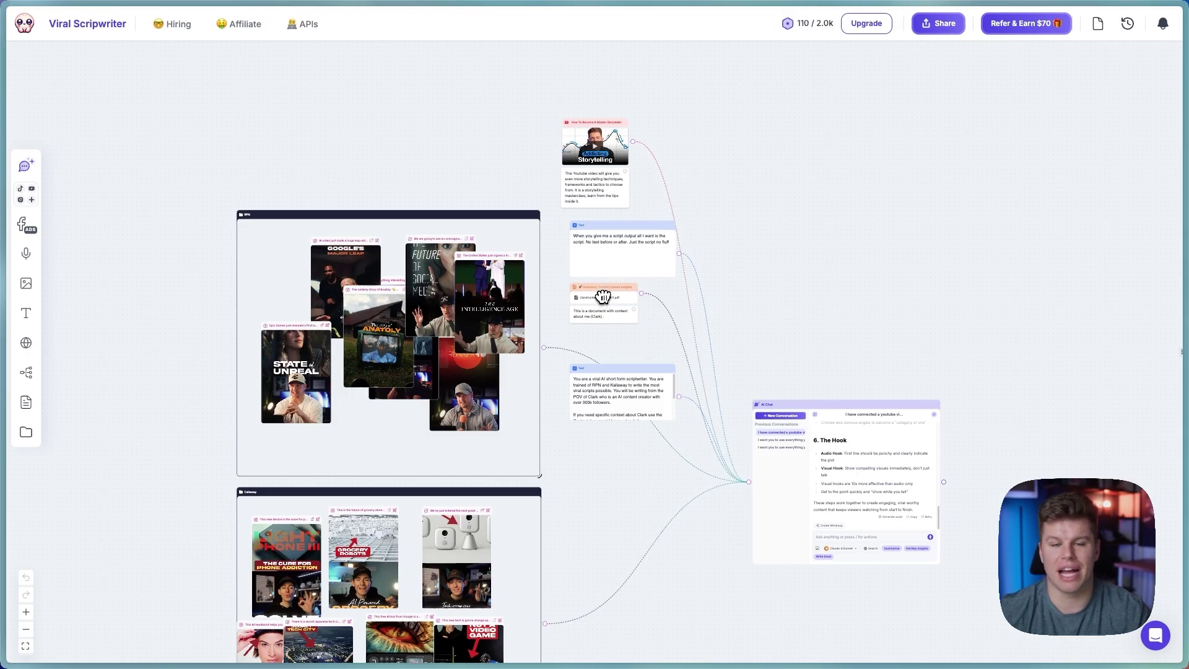
pyautogui.scroll(4, 603, 298)
pyautogui.hscroll(6, 646, 303)
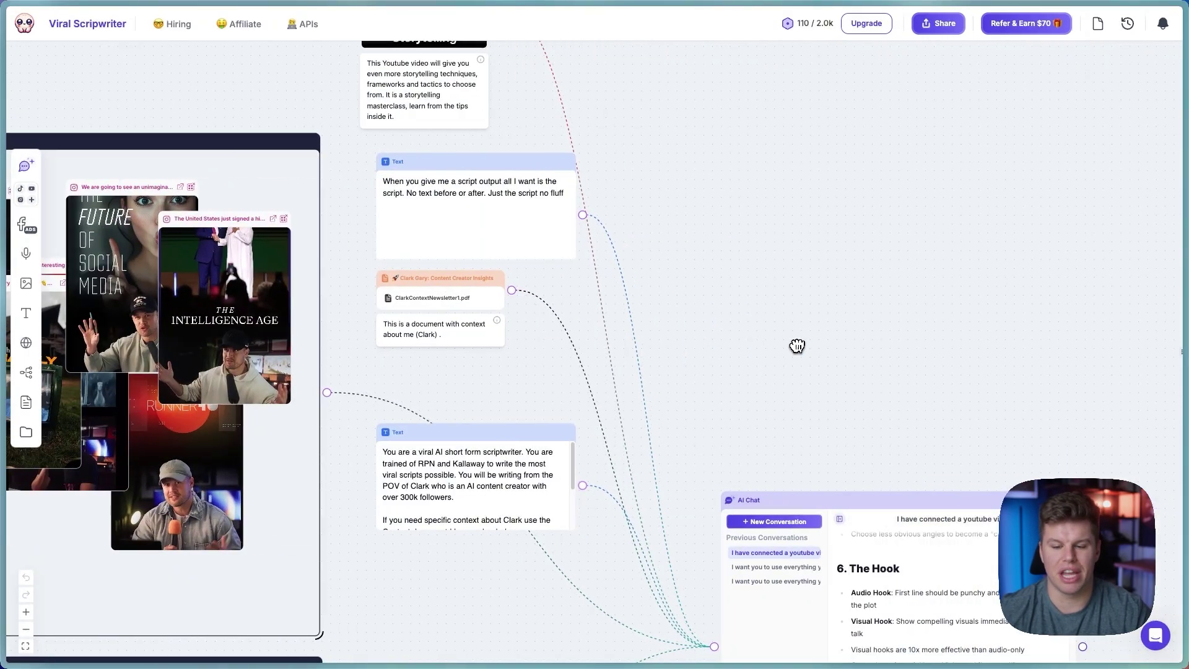
pyautogui.scroll(-4, 797, 345)
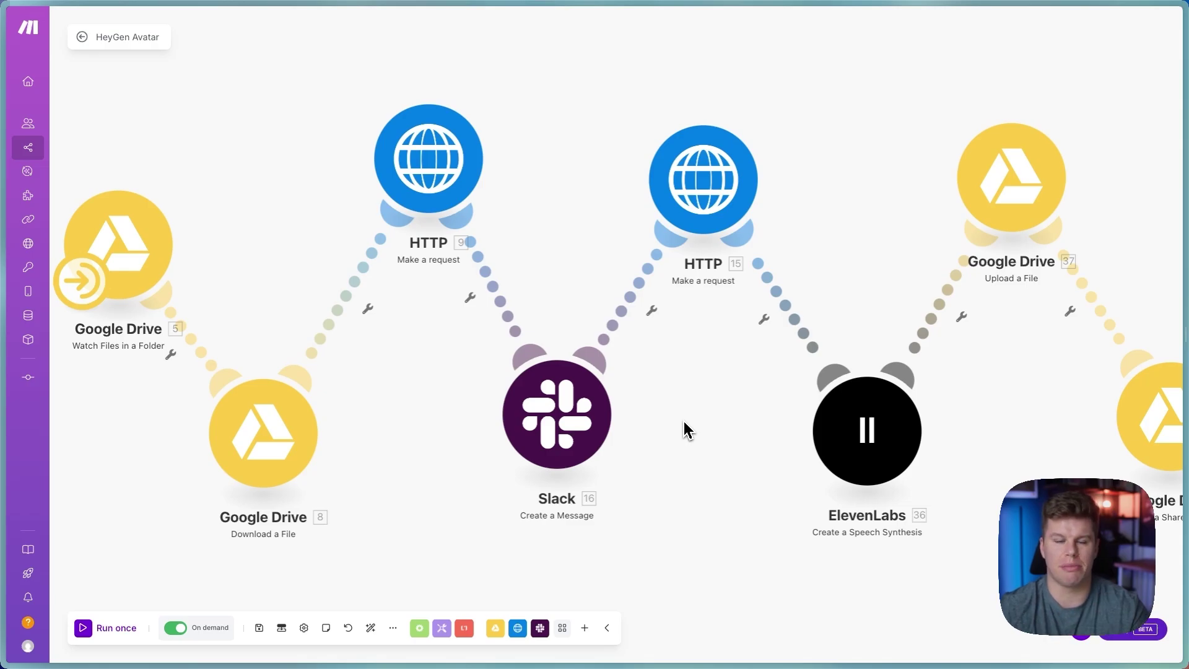
pyautogui.click(704, 179)
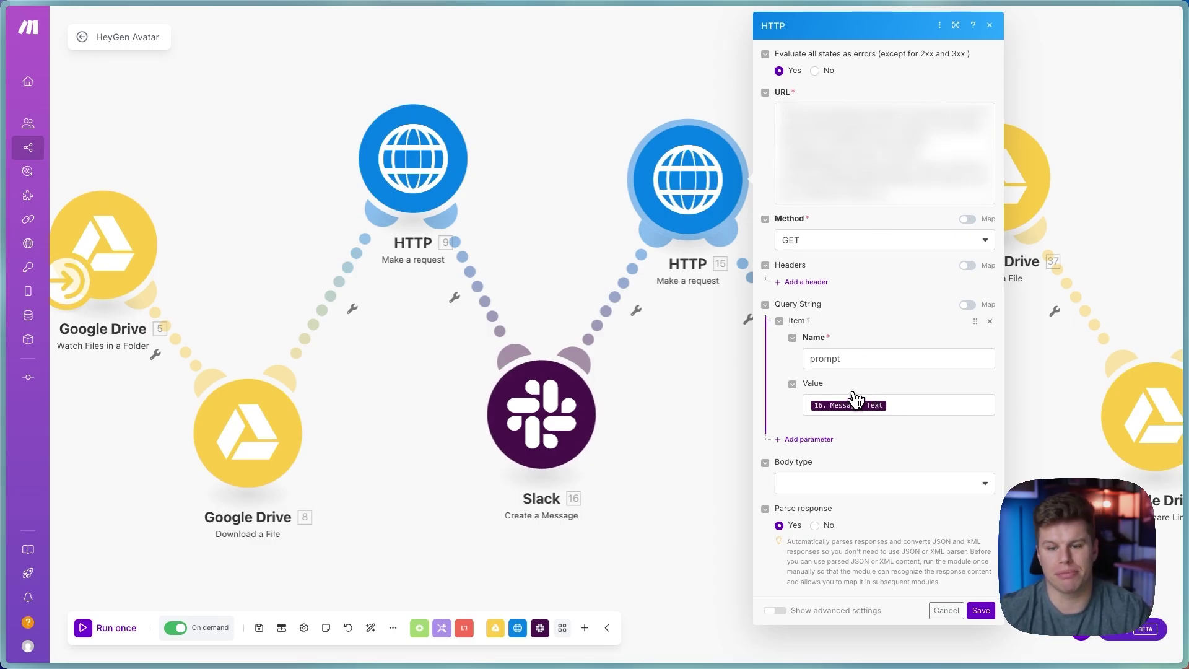
pyautogui.press('Escape')
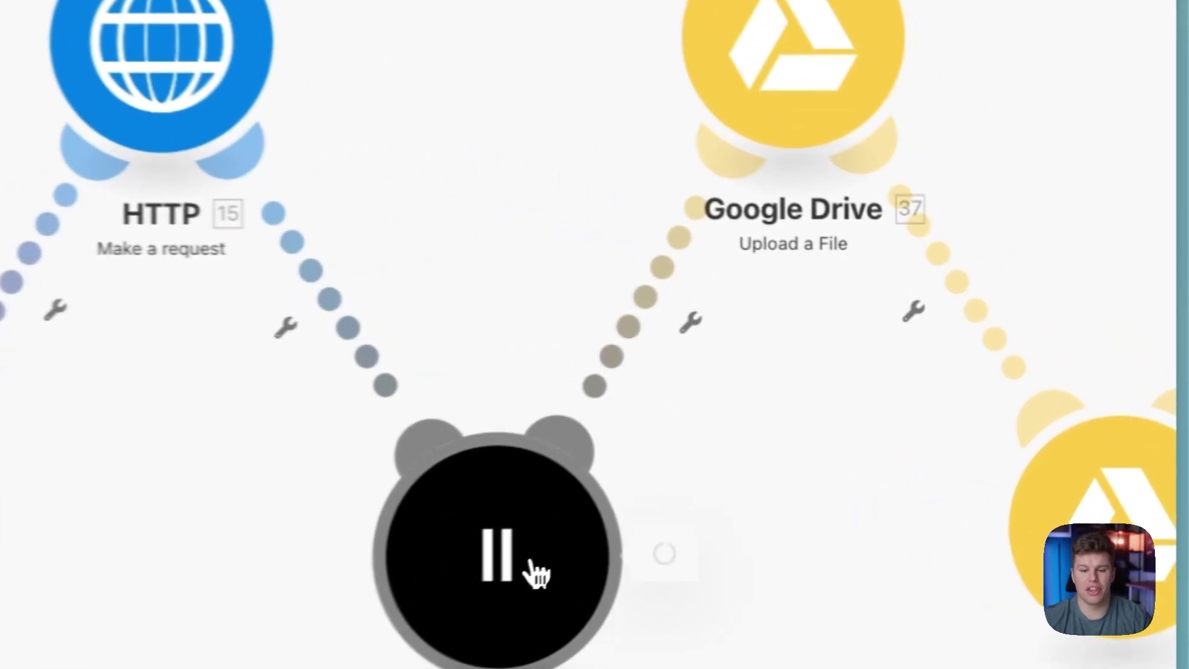
pyautogui.click(870, 438)
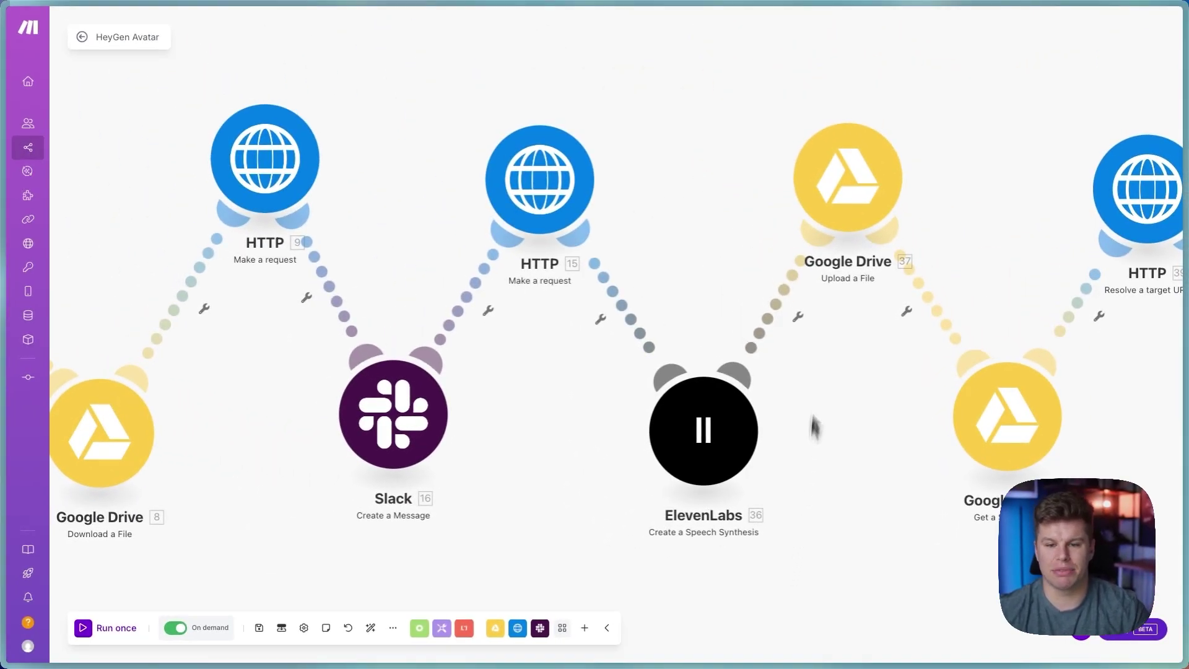
# - Check the Drive Upload a File and Get a Share Link modules that supply the Web Content Link
pyautogui.click(843, 197)
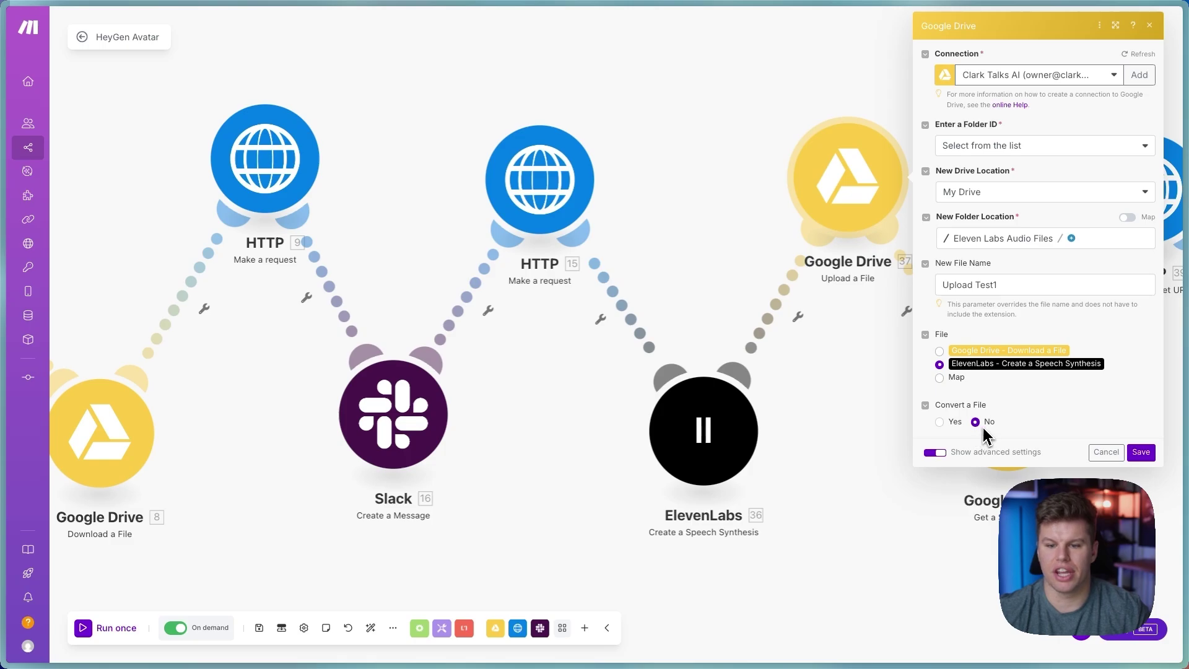
pyautogui.click(848, 412)
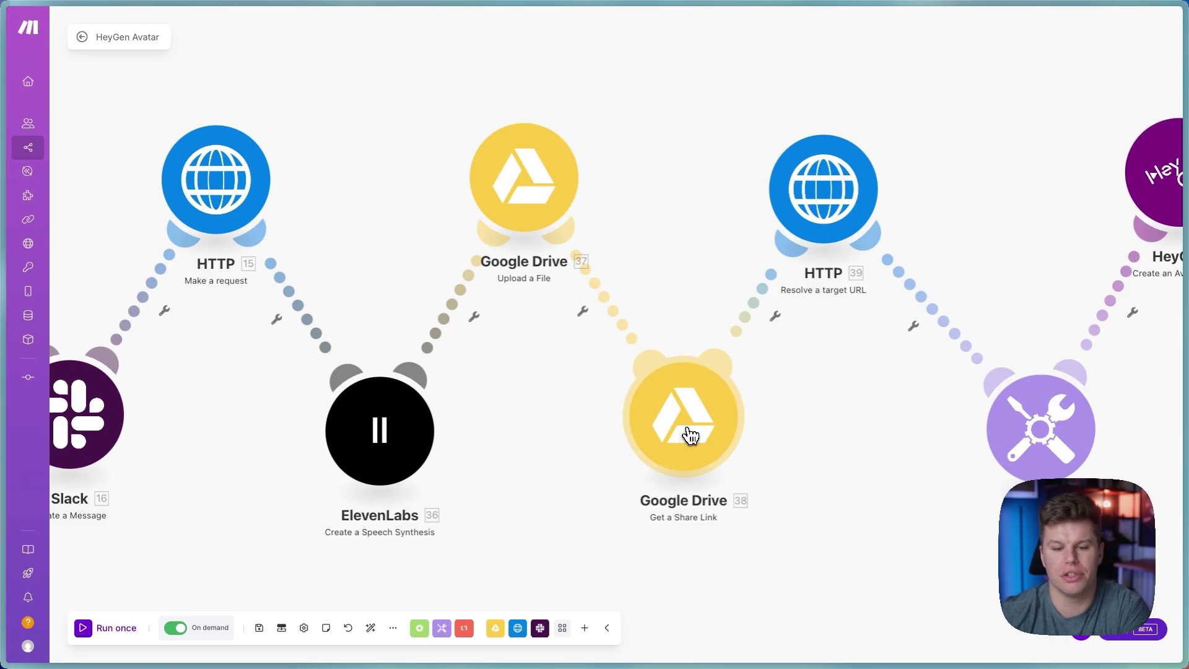
pyautogui.click(691, 436)
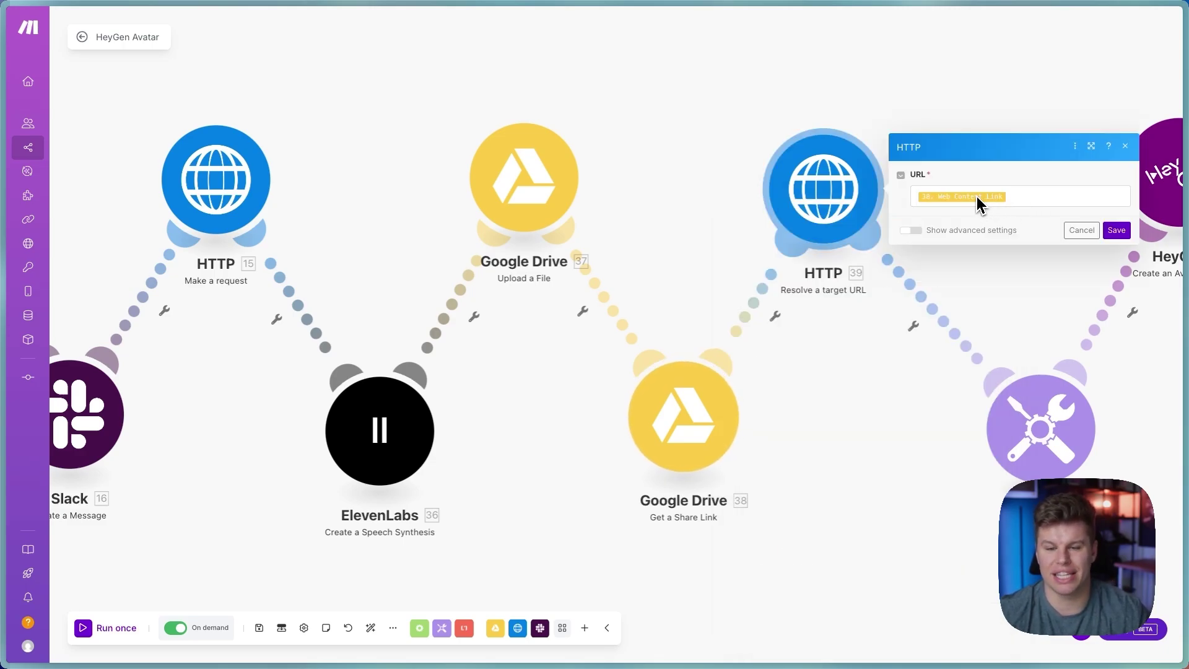
# - Inspect the Tools Set variable step storing the Resolved URL as Clean Audio URL
pyautogui.moveTo(977, 196)
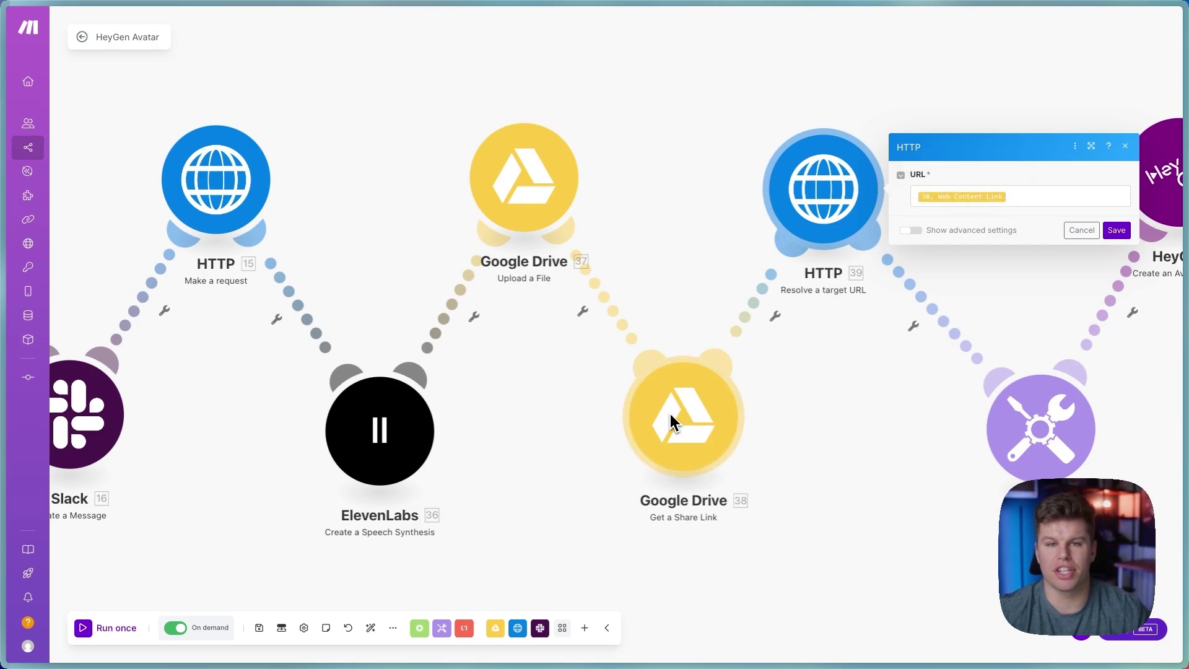
pyautogui.click(1046, 440)
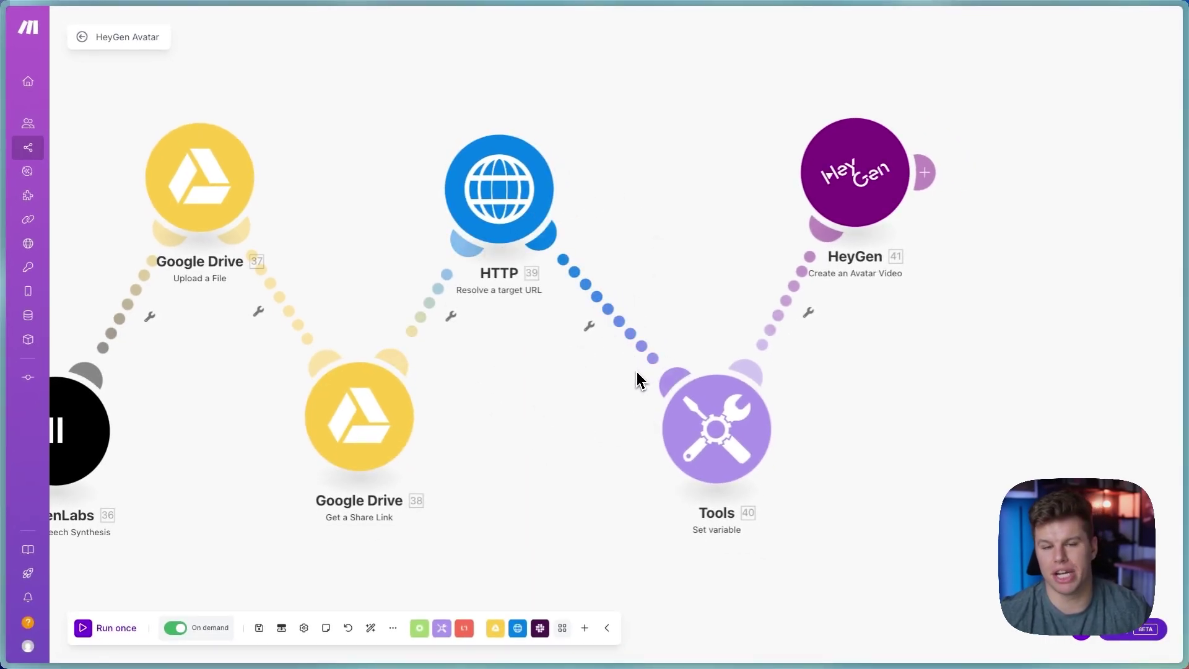
# - Keep HeyGen's voice type as Audio, with title 'Testing 123' and 720×1080 dimensions
pyautogui.click(868, 183)
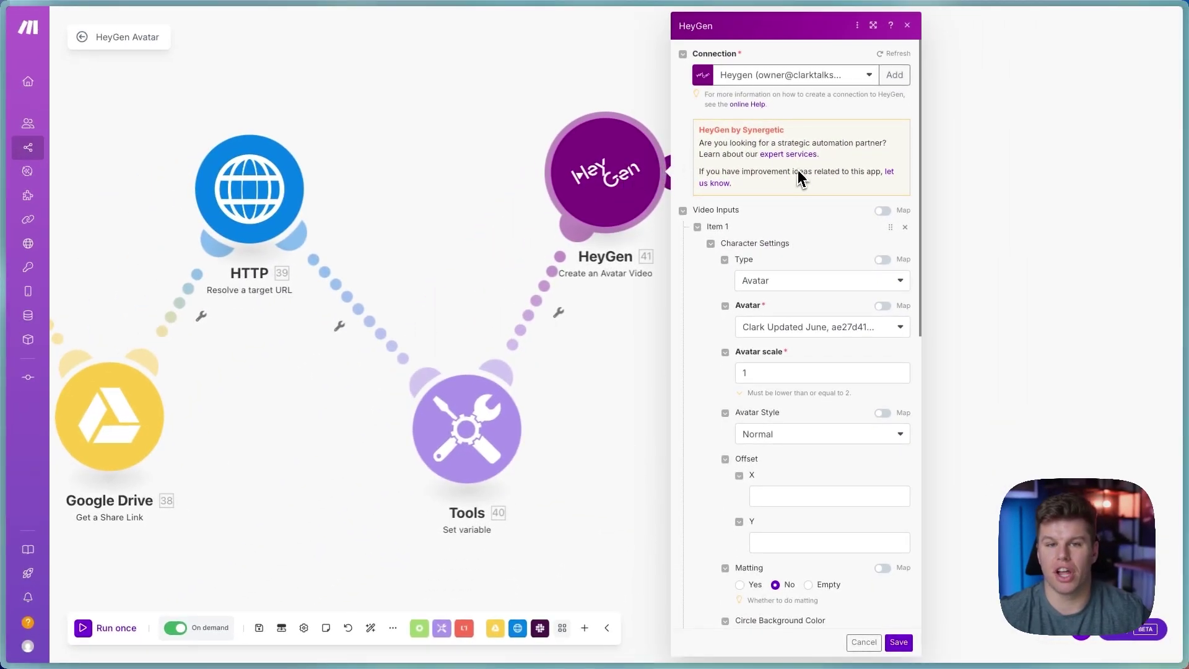
pyautogui.scroll(-1, 803, 197)
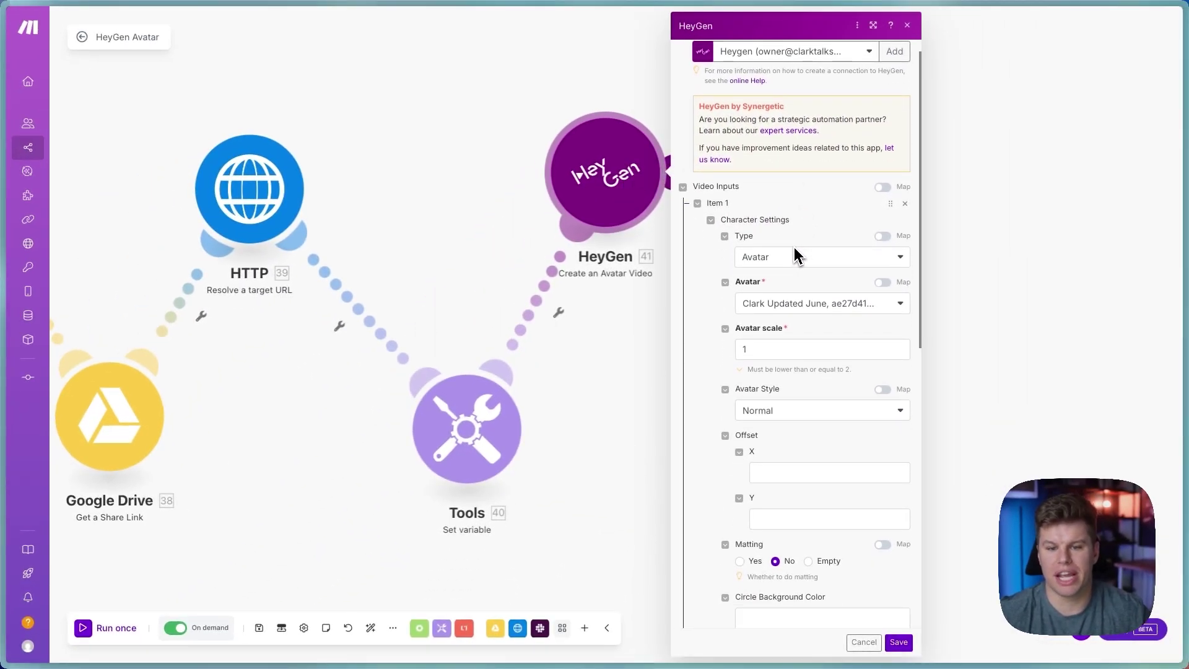
pyautogui.scroll(-1, 803, 293)
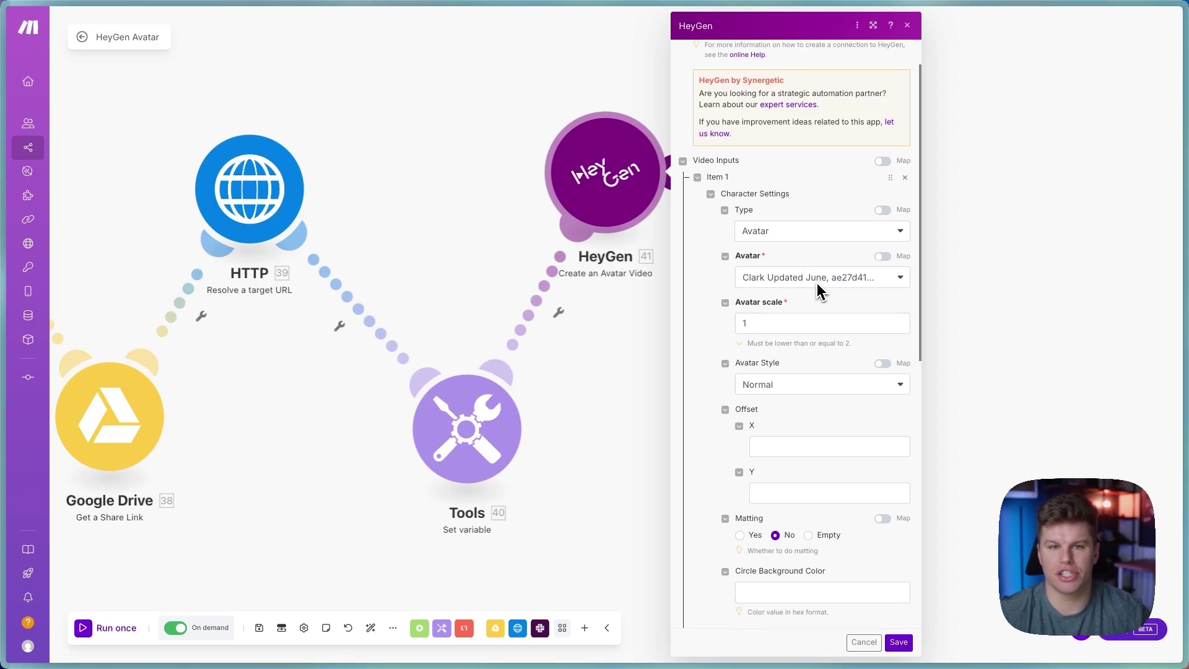
pyautogui.scroll(-5, 799, 325)
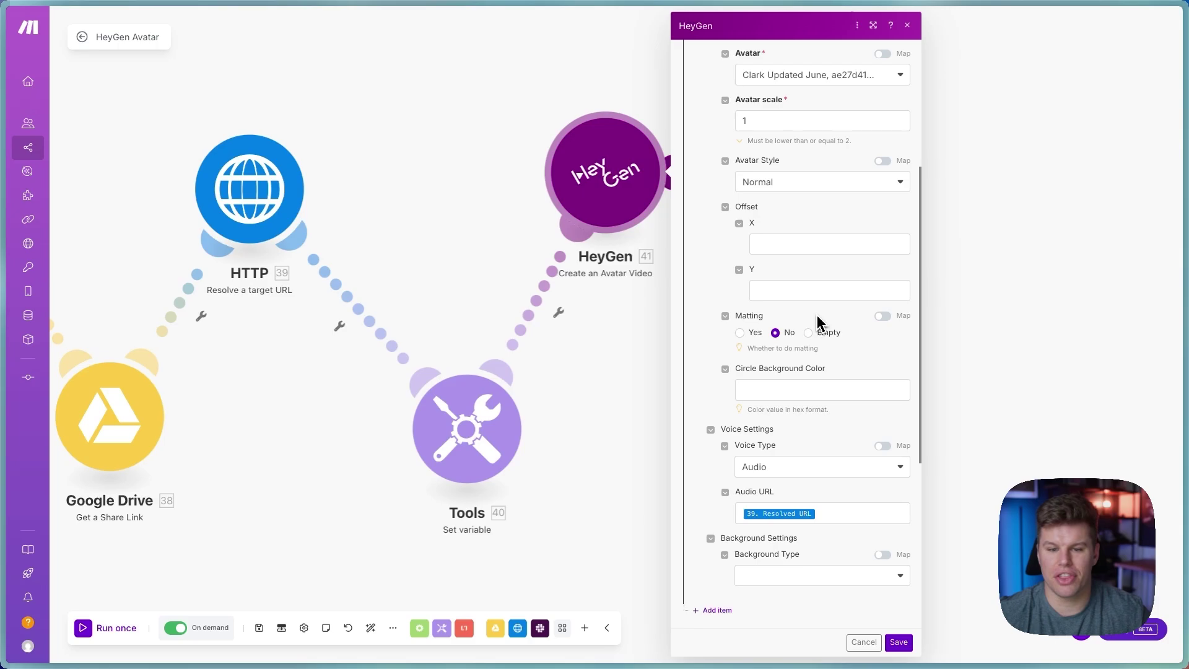
pyautogui.scroll(-2, 793, 387)
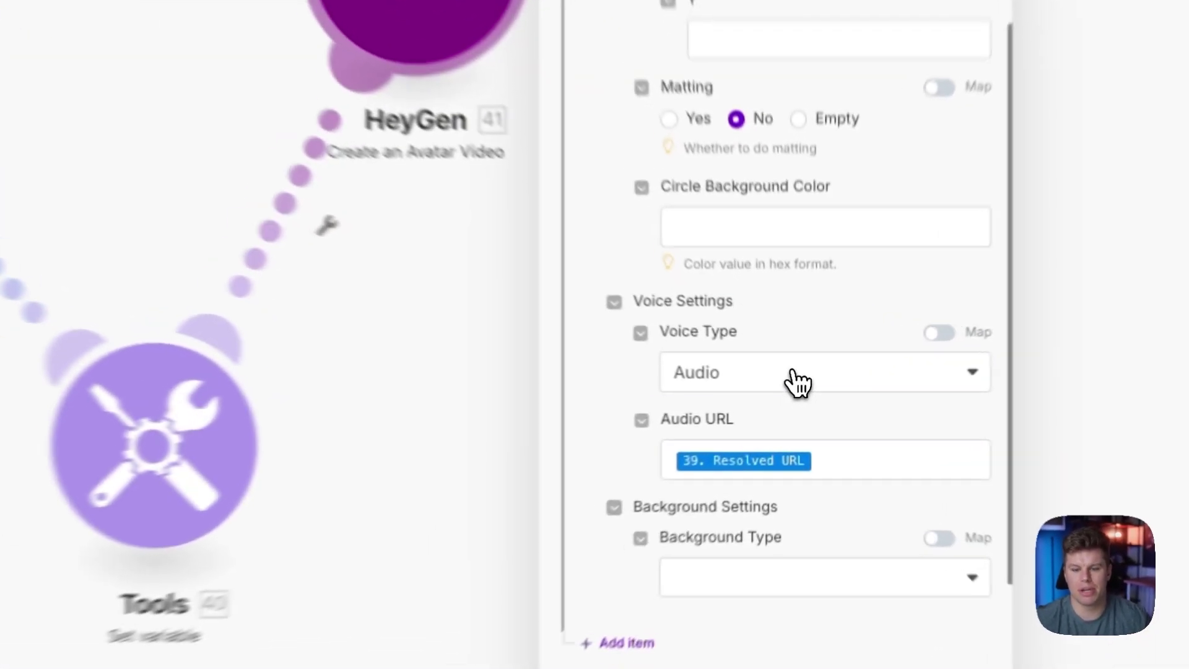
pyautogui.click(803, 390)
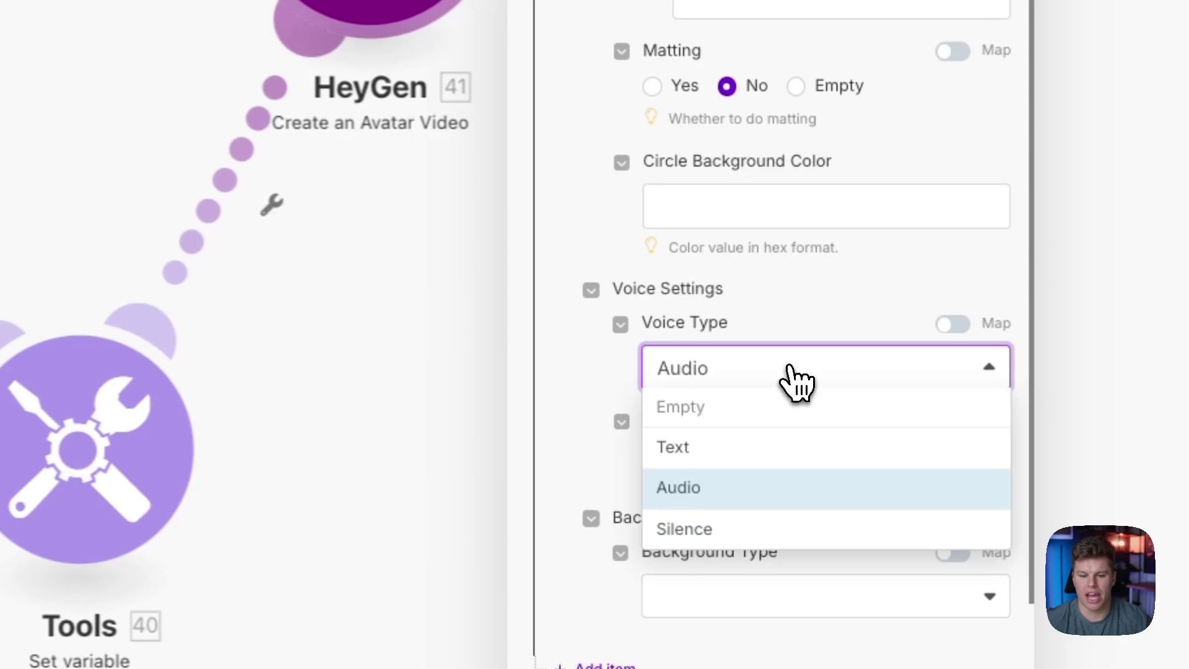
pyautogui.click(581, 391)
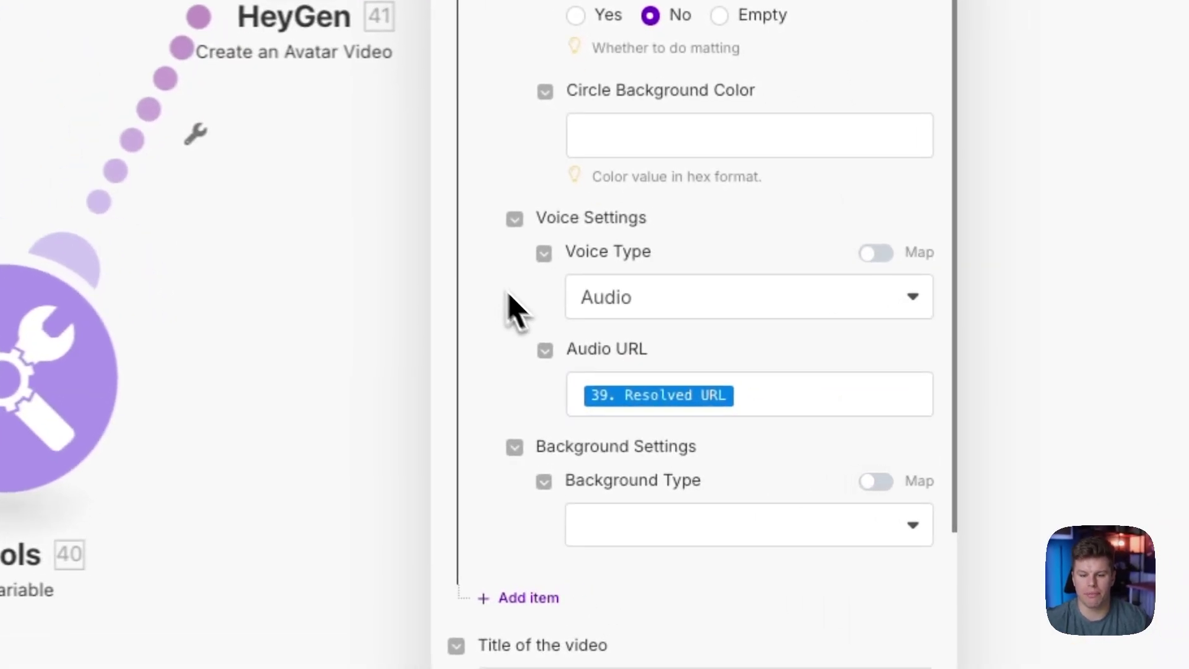
pyautogui.scroll(-2, 718, 397)
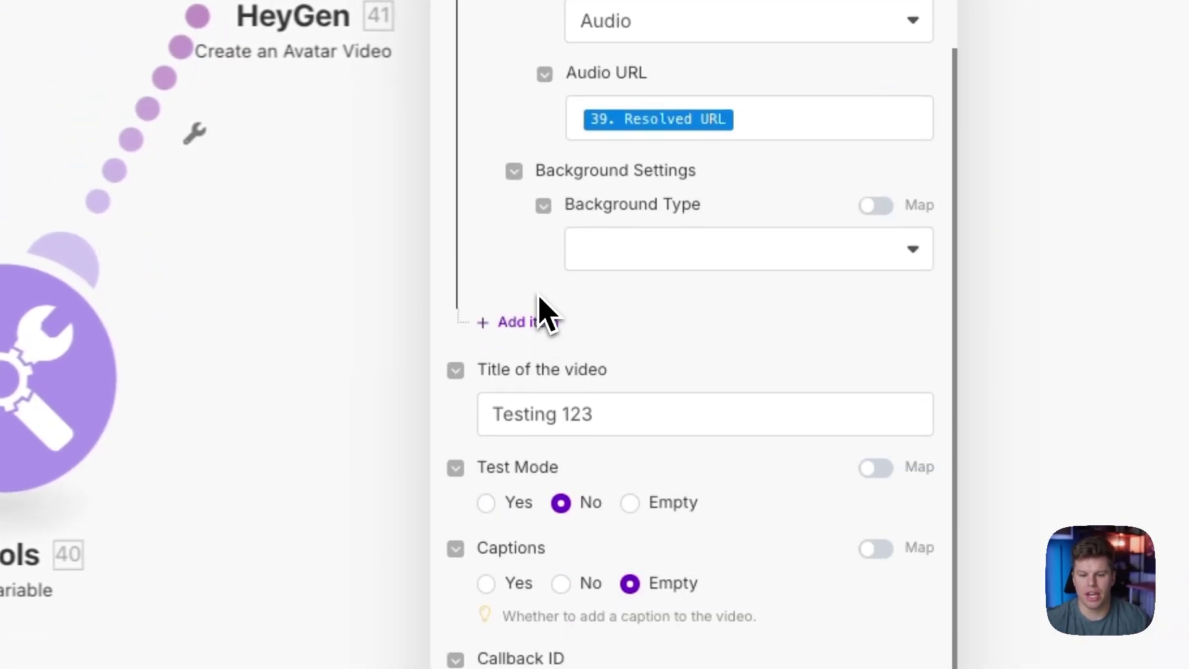
pyautogui.scroll(-2, 676, 399)
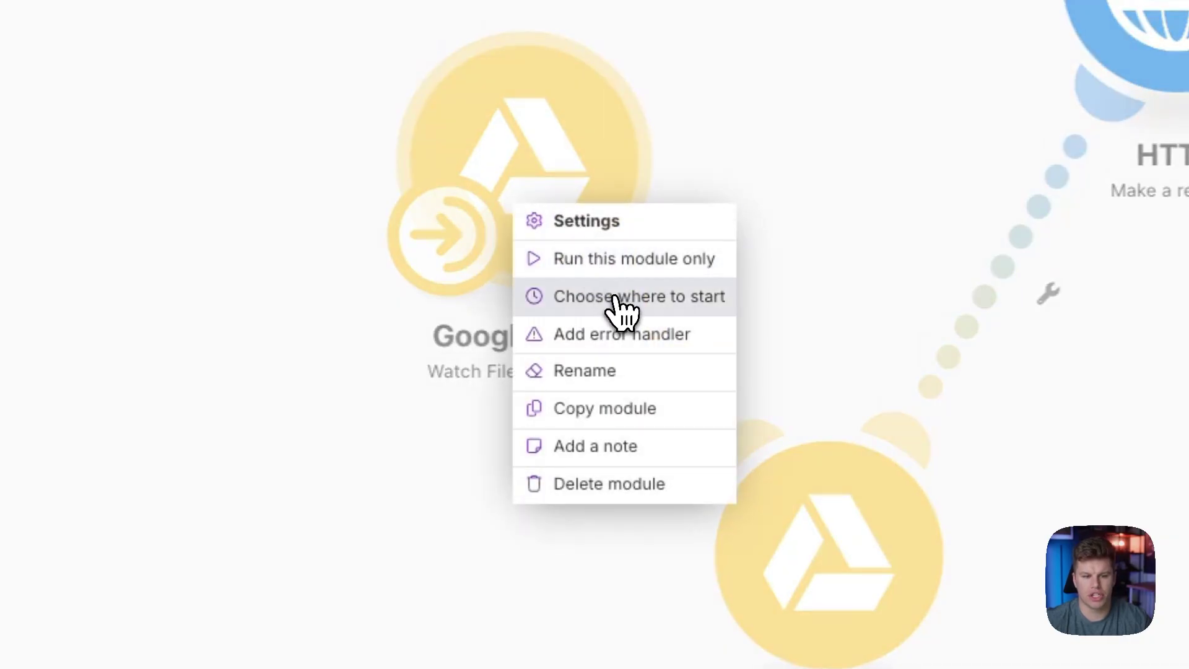
# - Manually set the test mp4 as the Drive trigger's starting file, then run the scenario once
pyautogui.click(615, 298)
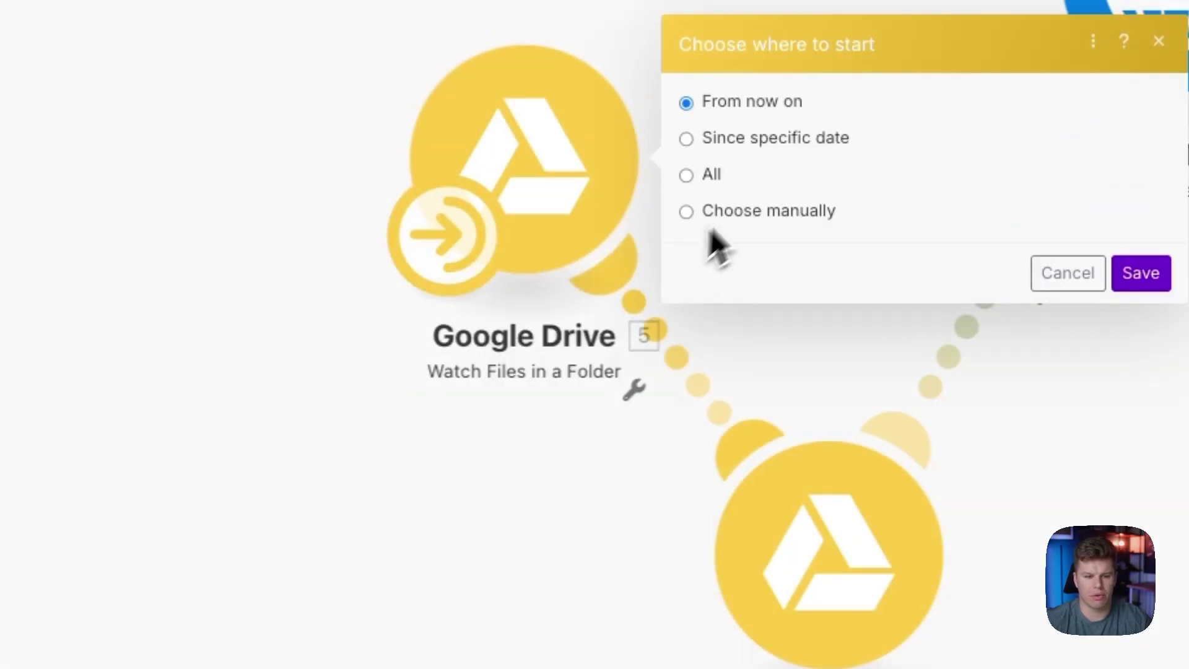
pyautogui.click(756, 212)
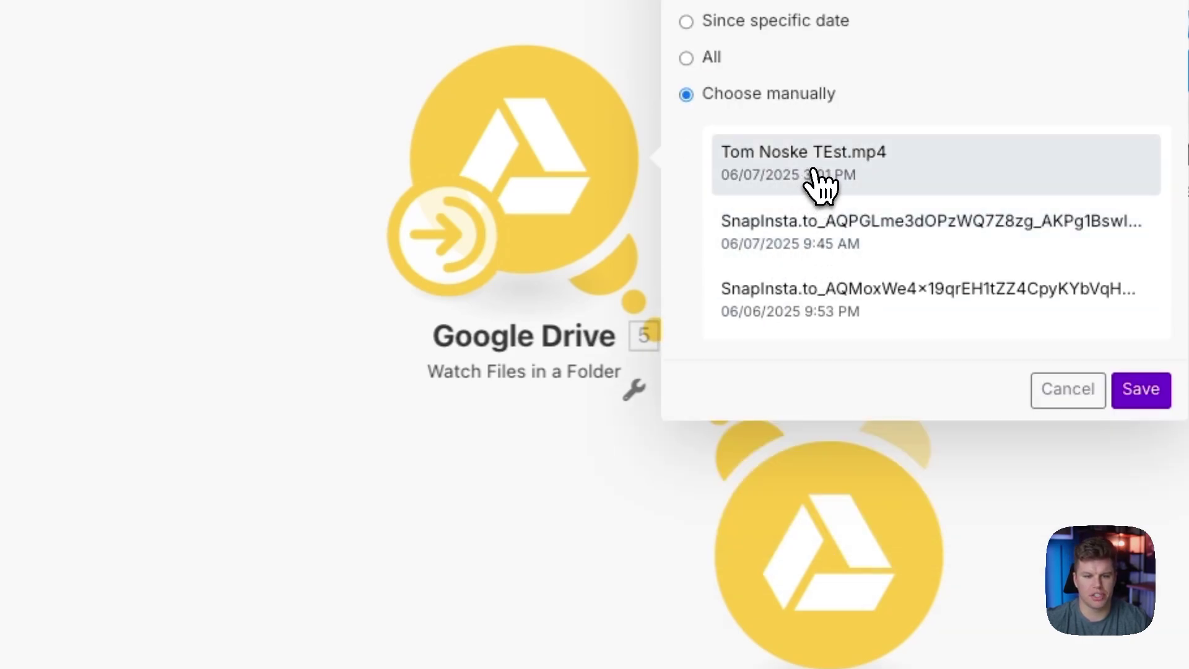
pyautogui.click(815, 171)
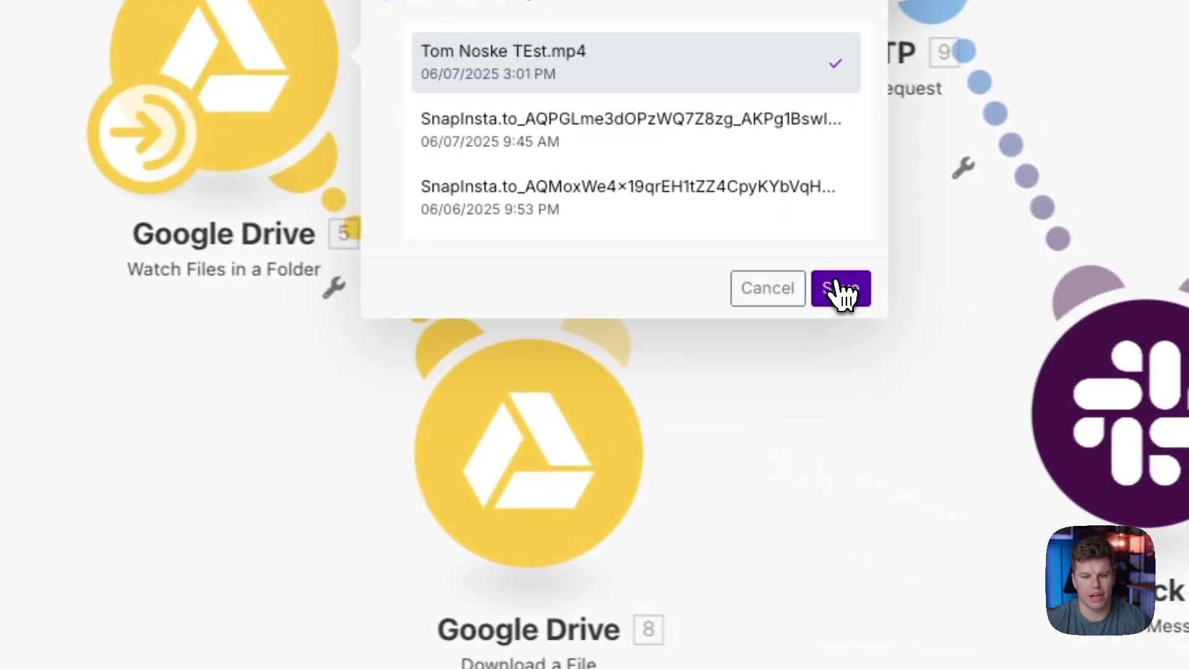
pyautogui.click(1141, 390)
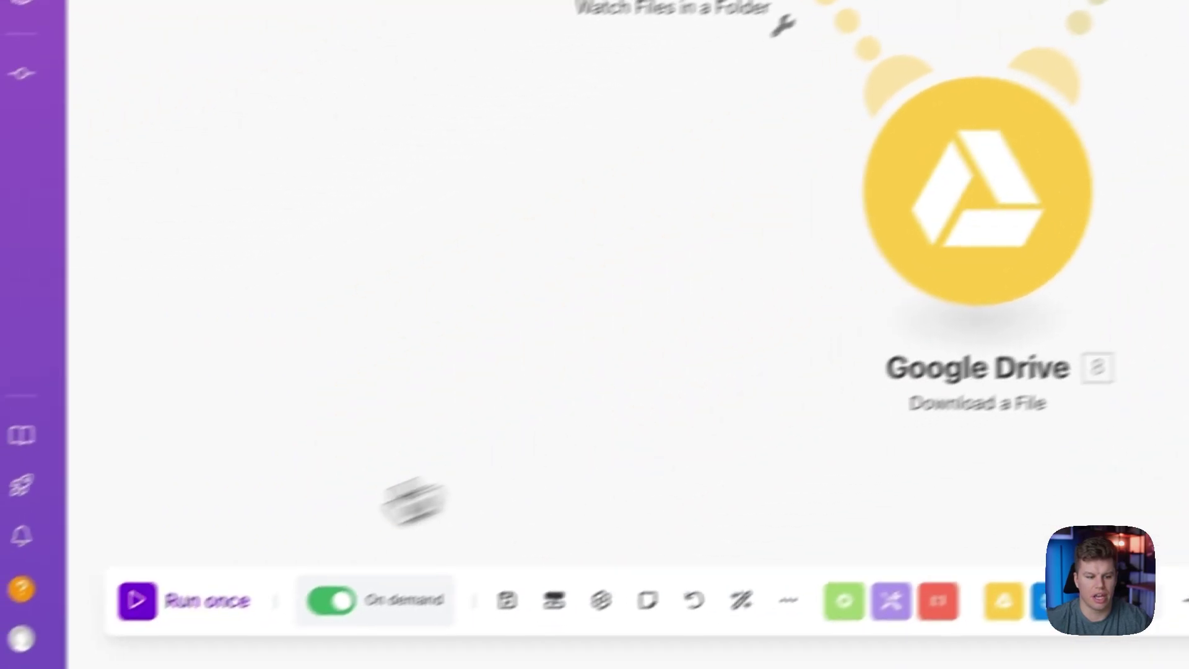
pyautogui.click(175, 587)
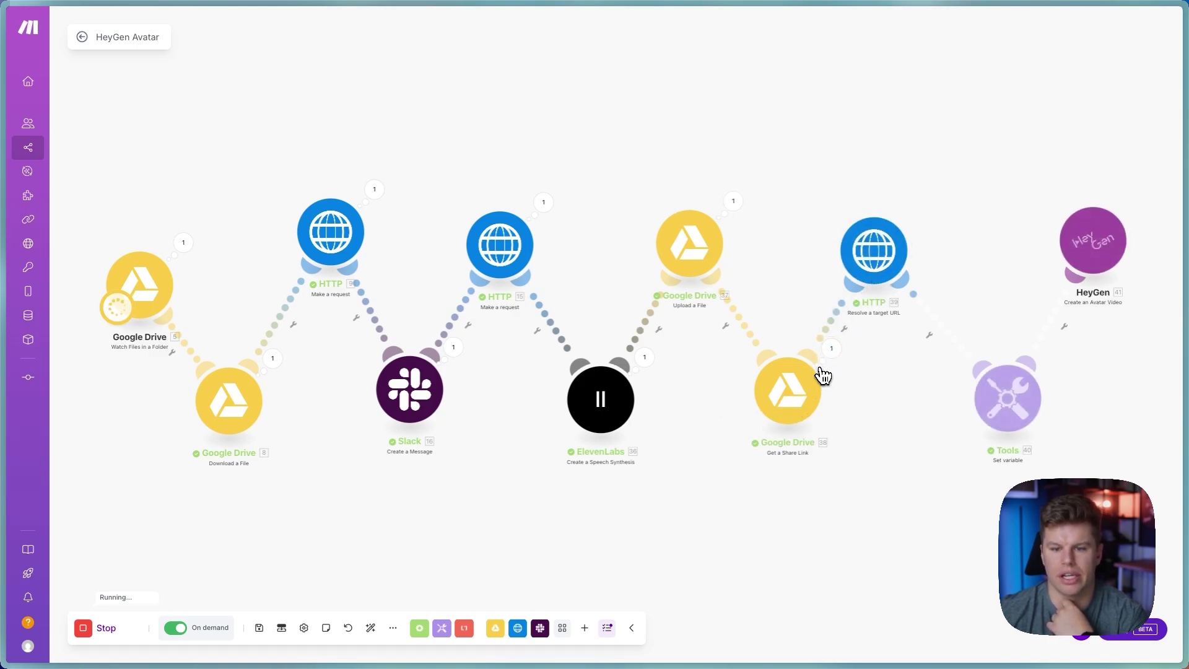
pyautogui.moveTo(1133, 261); pyautogui.dragTo(978, 287)
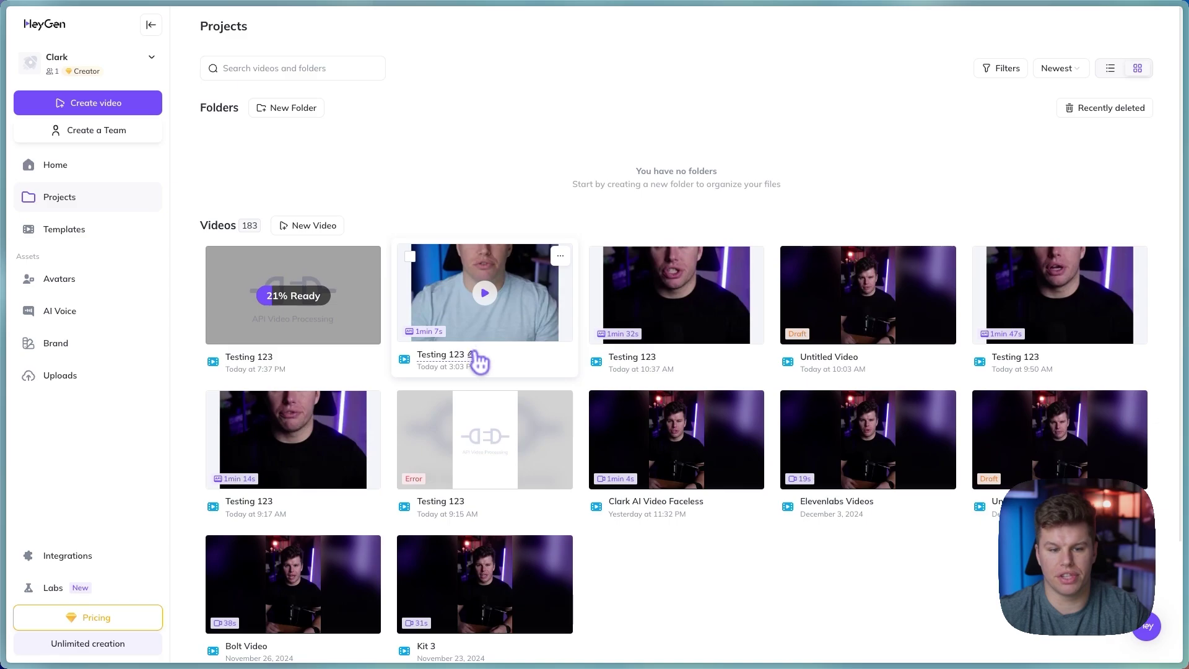
pyautogui.click(517, 350)
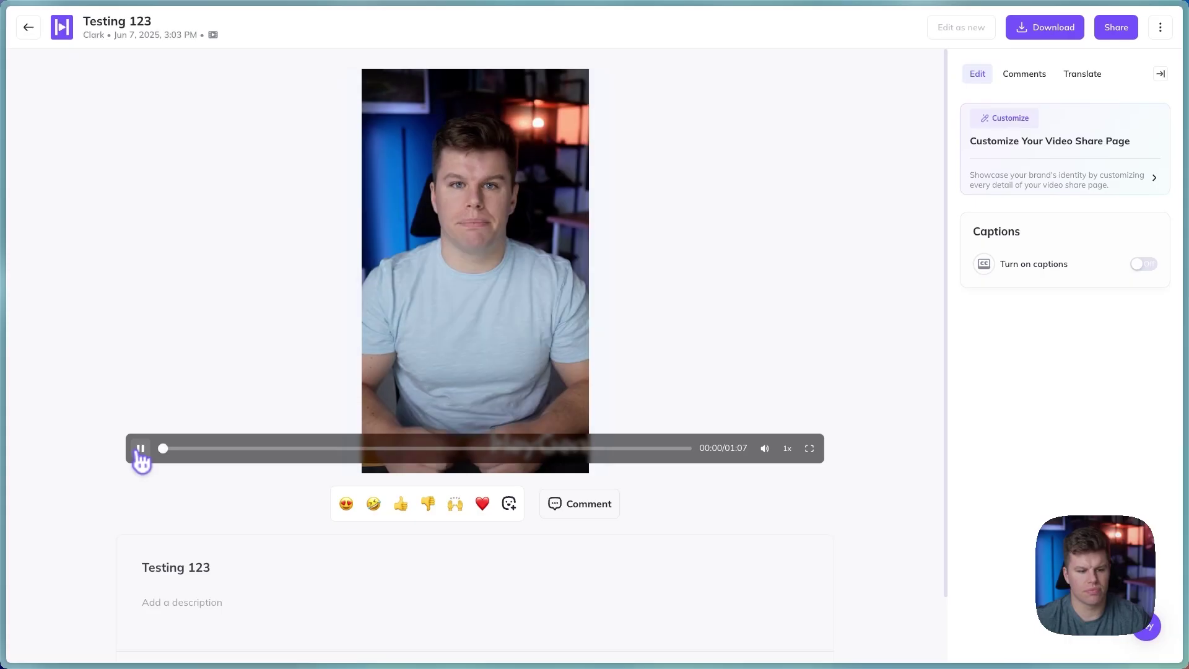
pyautogui.click(139, 454)
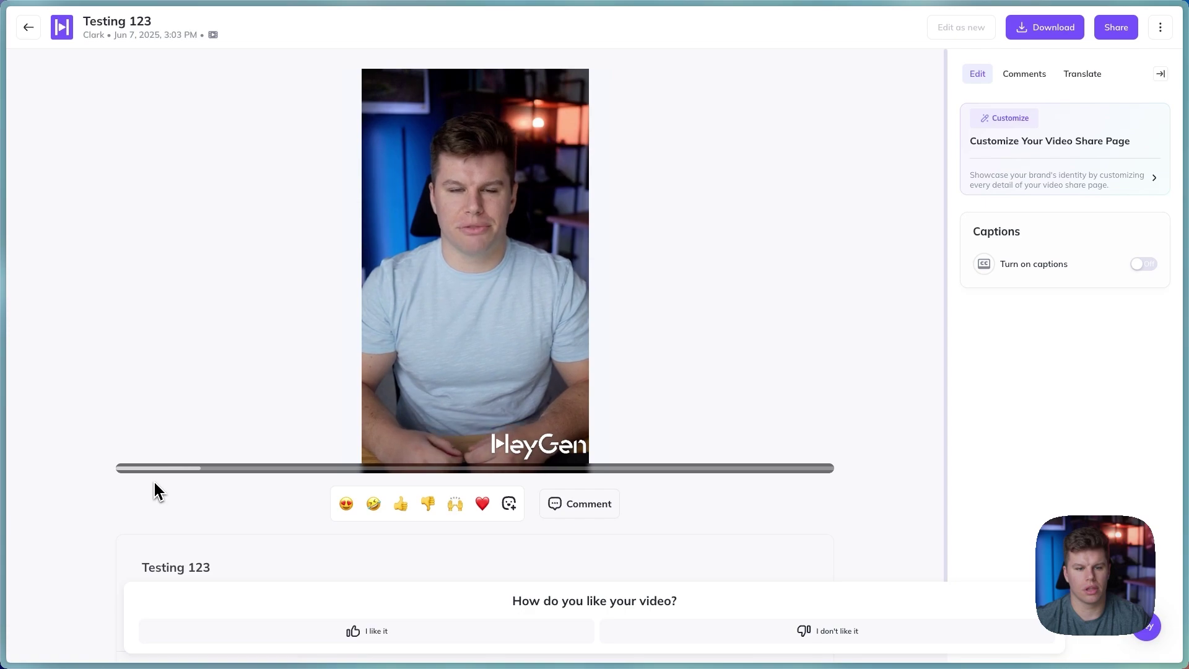
pyautogui.click(609, 307)
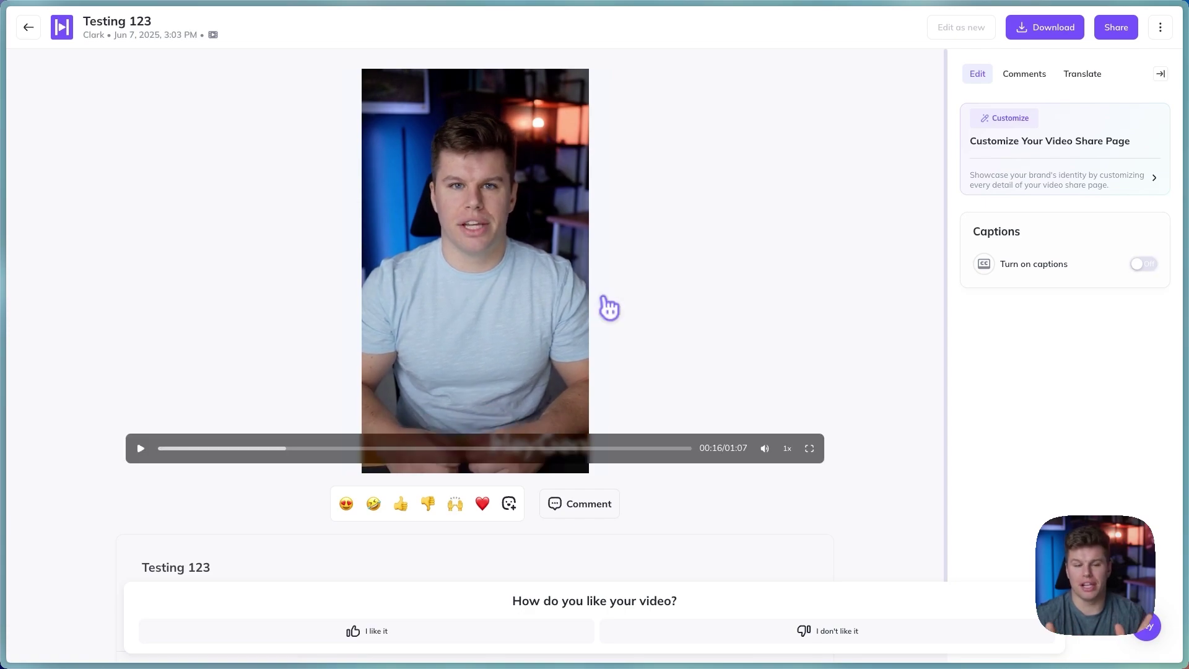